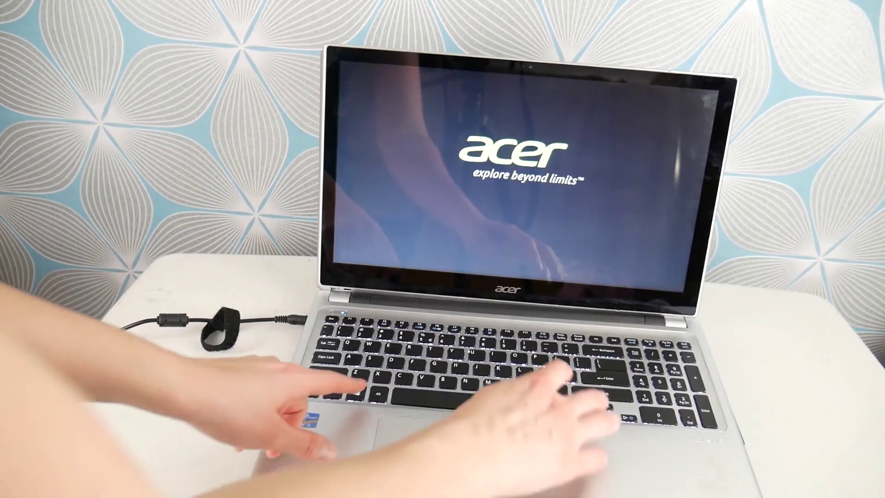
# Boot the Acer laptop into the recovery options with Alt+F10 at startup
pyautogui.hotkey('alt', 'F10')
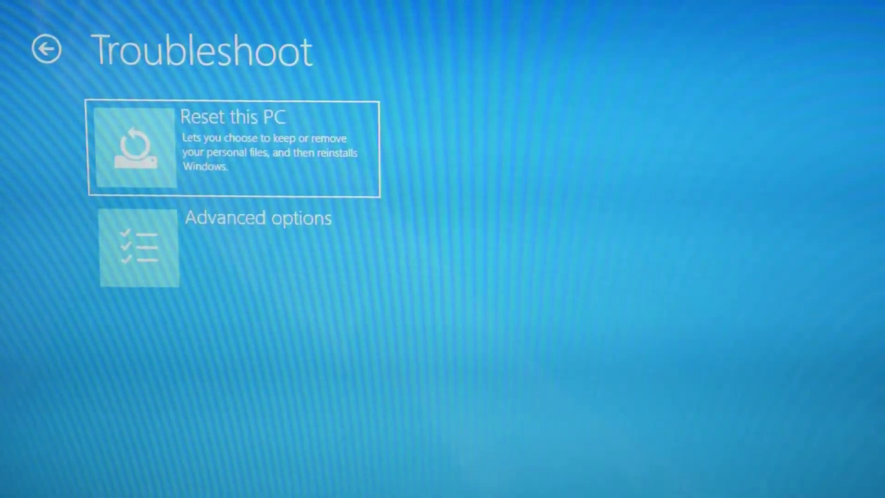
# Open Reset this PC and choose Remove everything
pyautogui.press('Return')
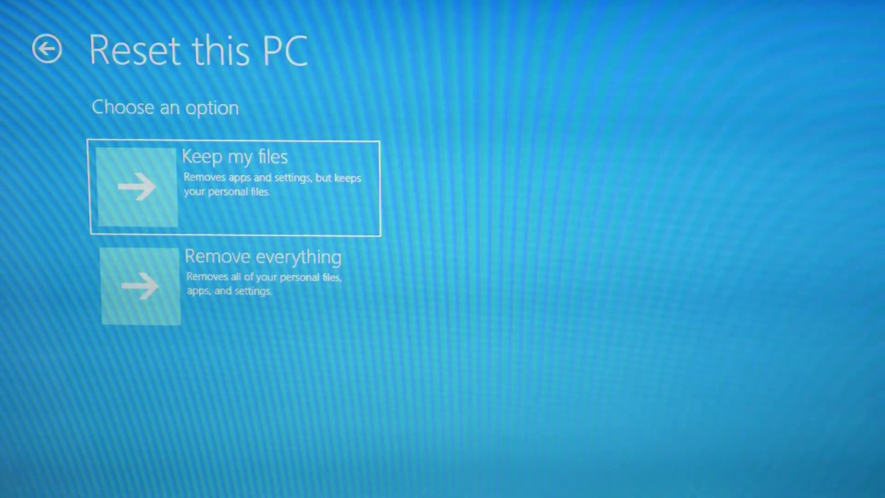
pyautogui.press('Down')
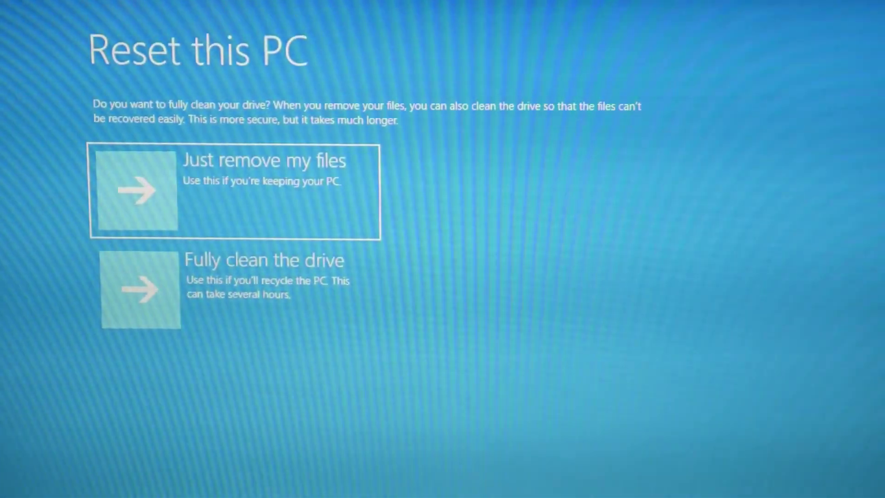
# Move the selection from Just remove my files to Fully clean the drive
pyautogui.press('Down')
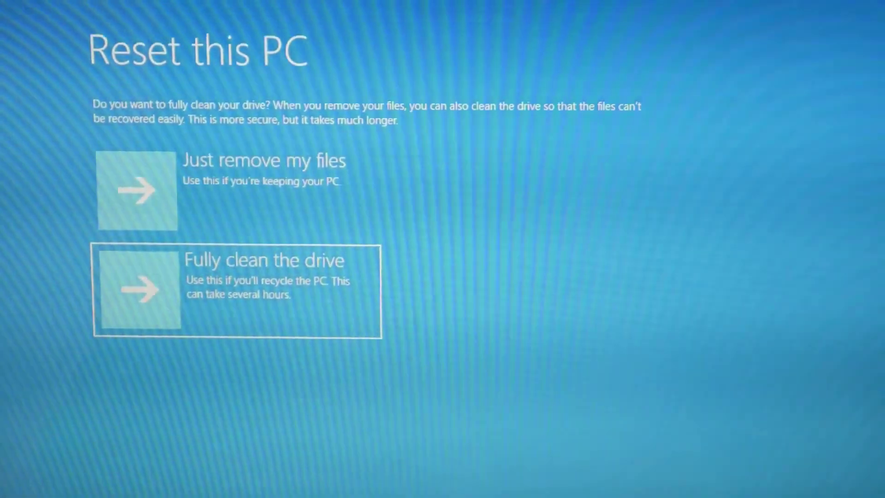